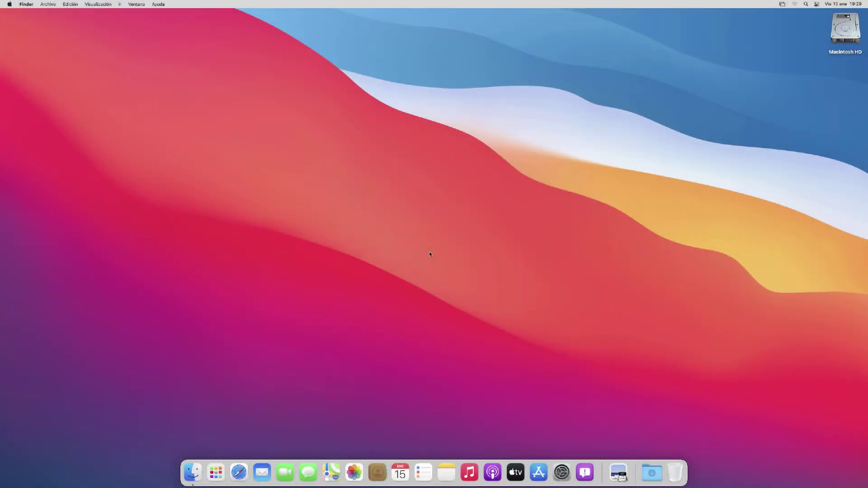
- Open the Usuarios y grupos preferences and unlock them for changes with the account password
{"action": "left_click", "coordinate": [9, 4]}
{"action": "left_click", "coordinate": [37, 25]}
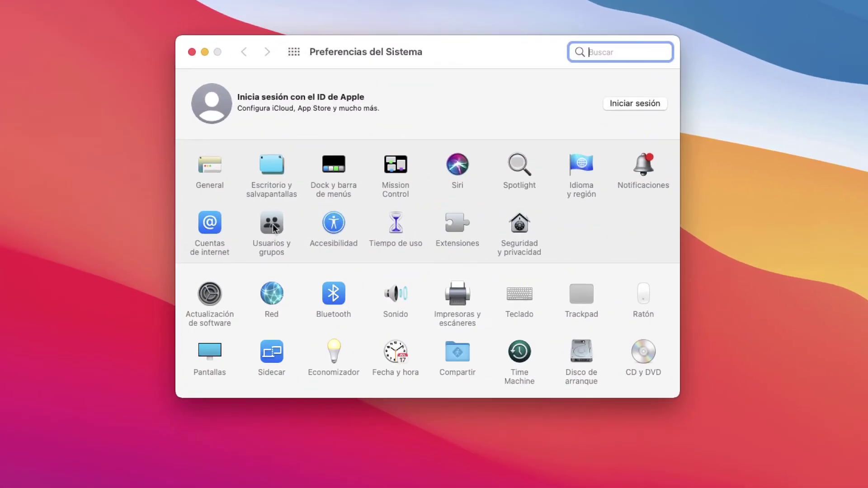
{"action": "left_click", "coordinate": [272, 224]}
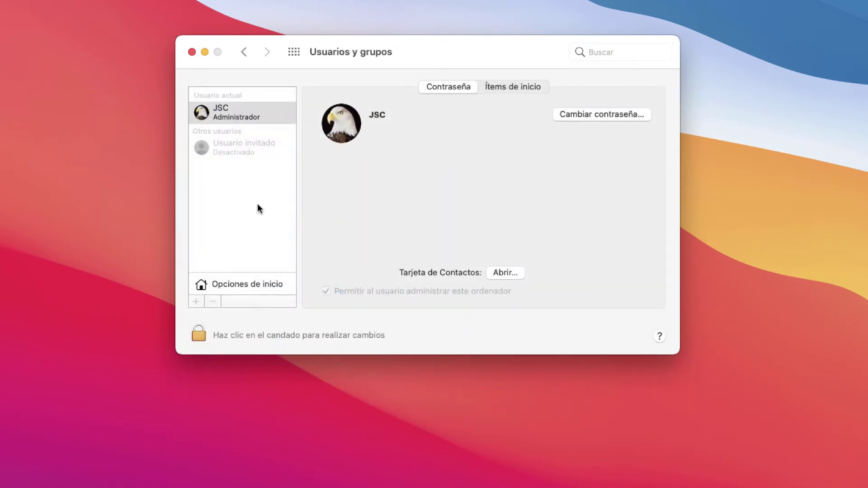
{"action": "left_click", "coordinate": [199, 333]}
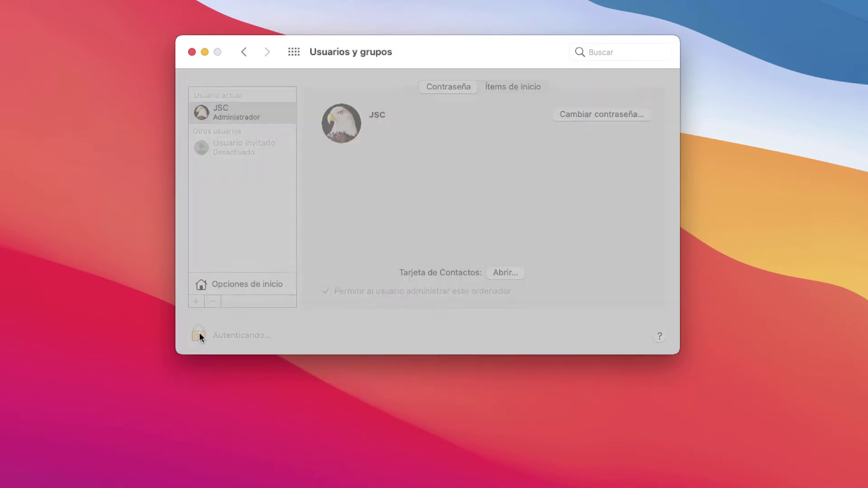
{"action": "type", "text": "••••••••••••"}
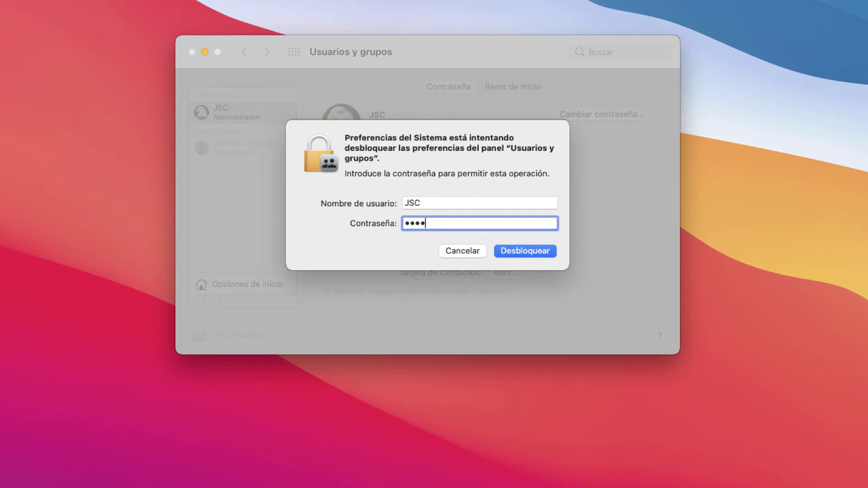
{"action": "type", "text": "•••••"}
{"action": "key", "text": "Return"}
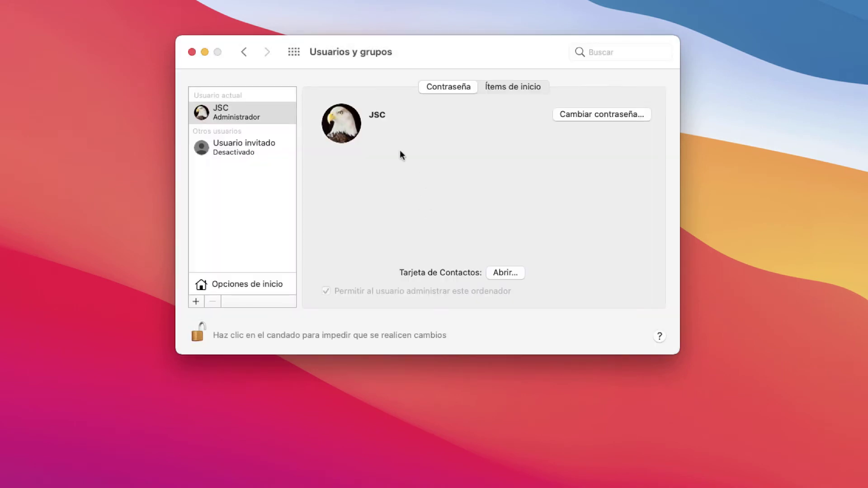
- Copy the administrator account's UUID from its advanced options and leave the account settings unmodified
{"action": "right_click", "coordinate": [239, 116]}
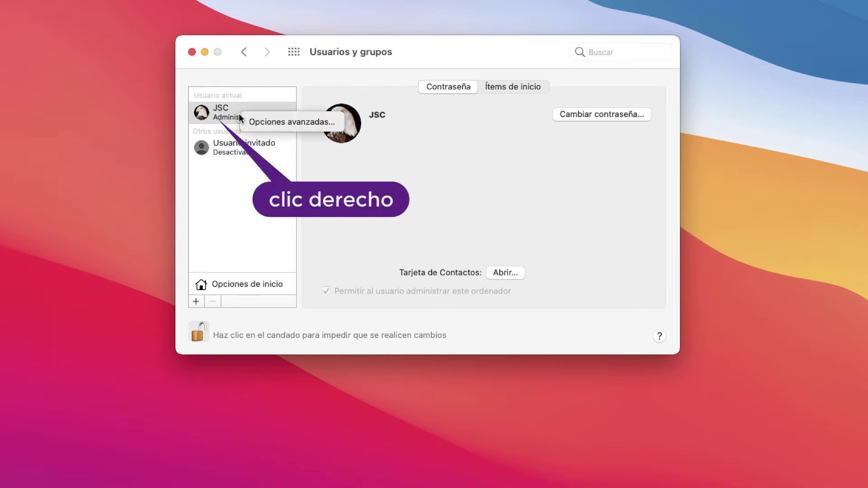
{"action": "left_click", "coordinate": [289, 120]}
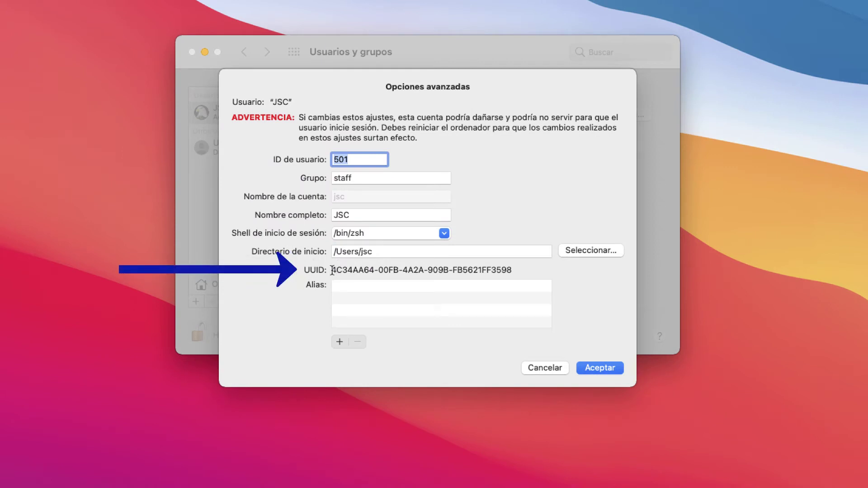
{"action": "left_click_drag", "start_coordinate": [331, 270], "coordinate": [519, 270]}
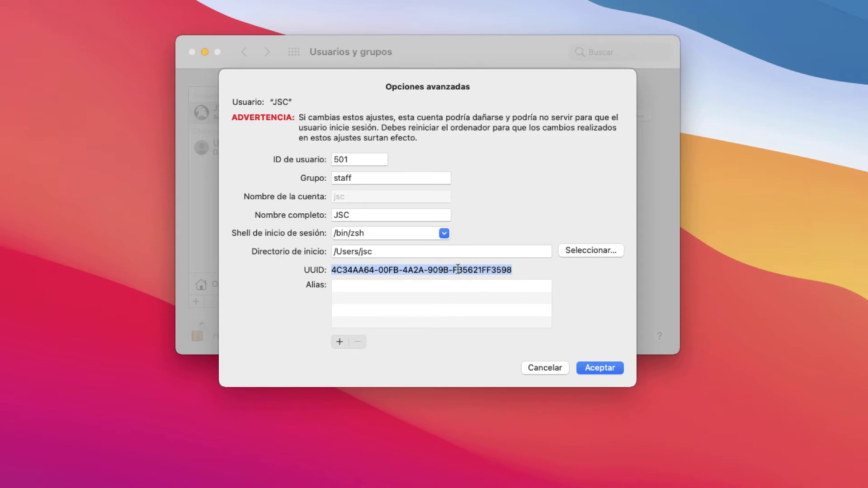
{"action": "right_click", "coordinate": [430, 270]}
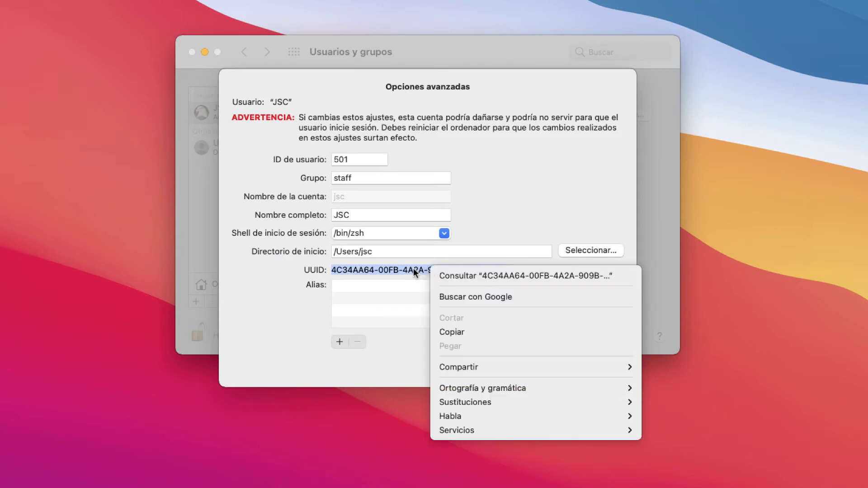
{"action": "left_click", "coordinate": [442, 331]}
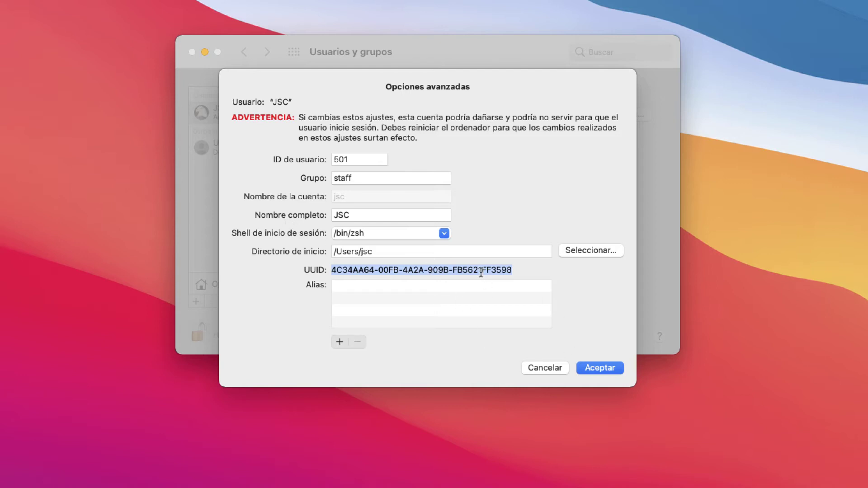
{"action": "left_click", "coordinate": [544, 367]}
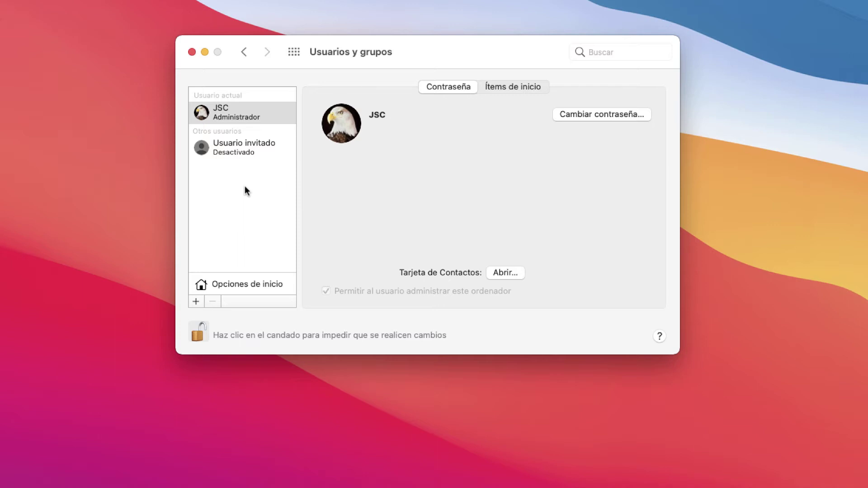
- Check the FileVault status in Seguridad y privacidad and close the system preferences
{"action": "left_click", "coordinate": [245, 52]}
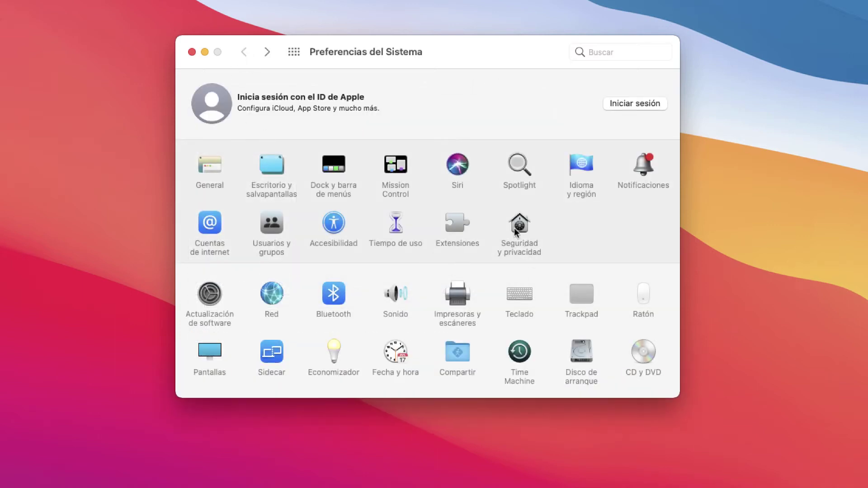
{"action": "left_click", "coordinate": [514, 227]}
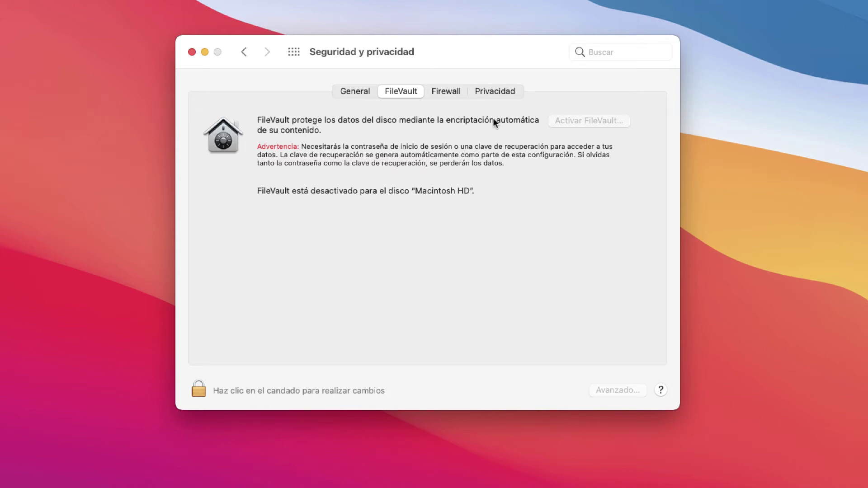
{"action": "left_click", "coordinate": [244, 51]}
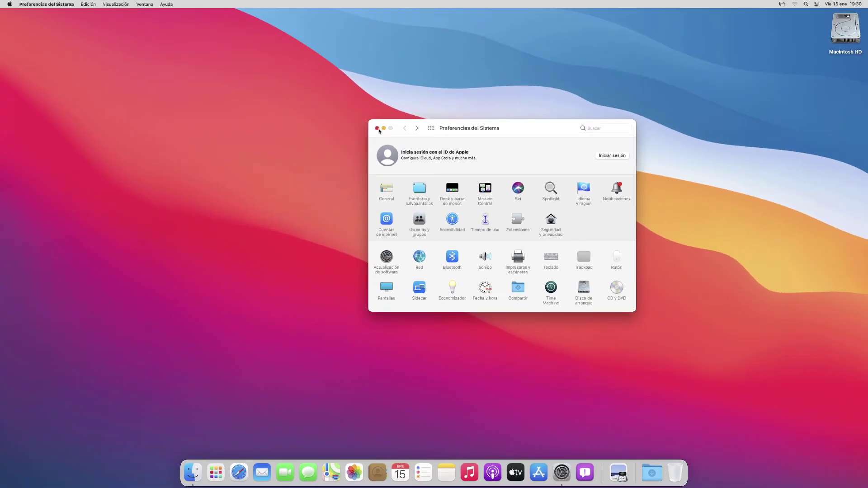
{"action": "left_click", "coordinate": [378, 128]}
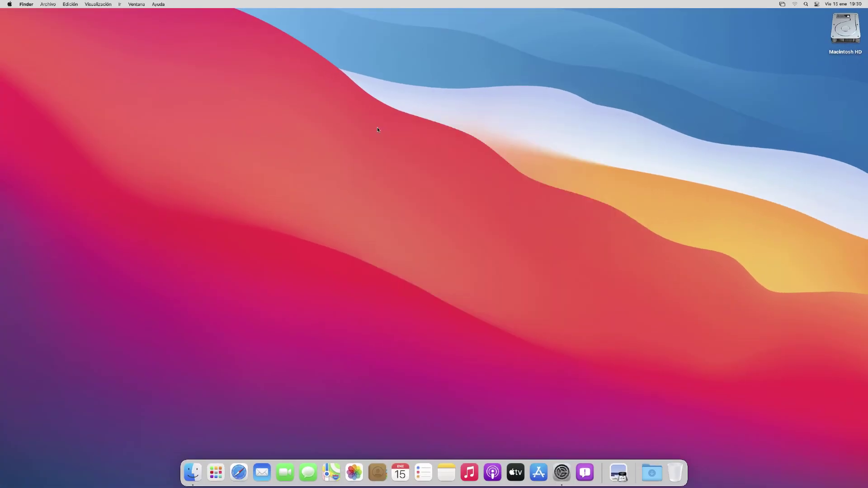
- Create a folder named Desktop Pictures inside Biblioteca > Caches on Macintosh HD
{"action": "double_click", "coordinate": [844, 31]}
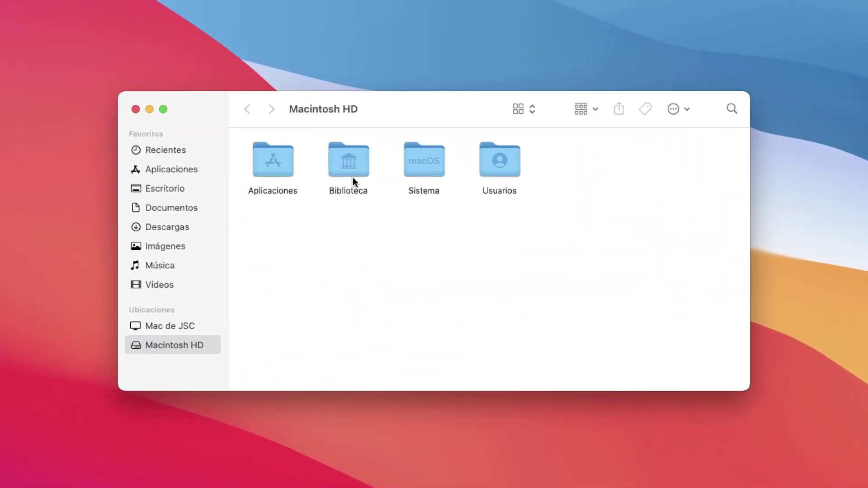
{"action": "double_click", "coordinate": [349, 165]}
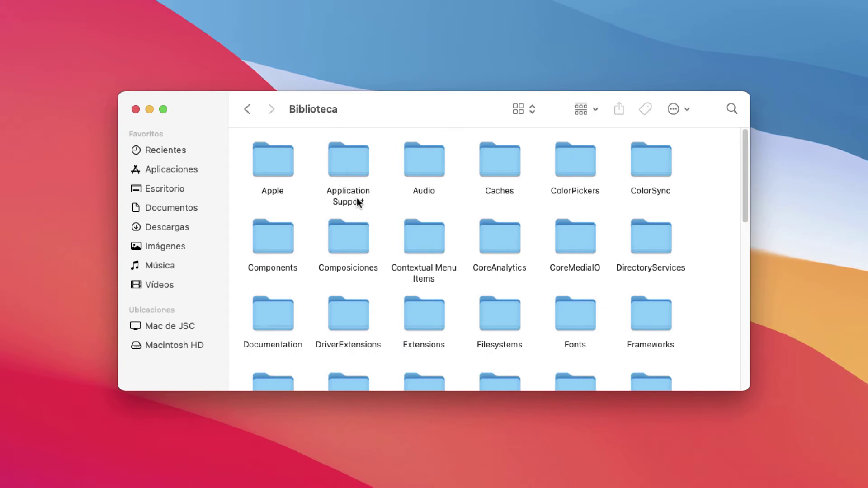
{"action": "double_click", "coordinate": [499, 164]}
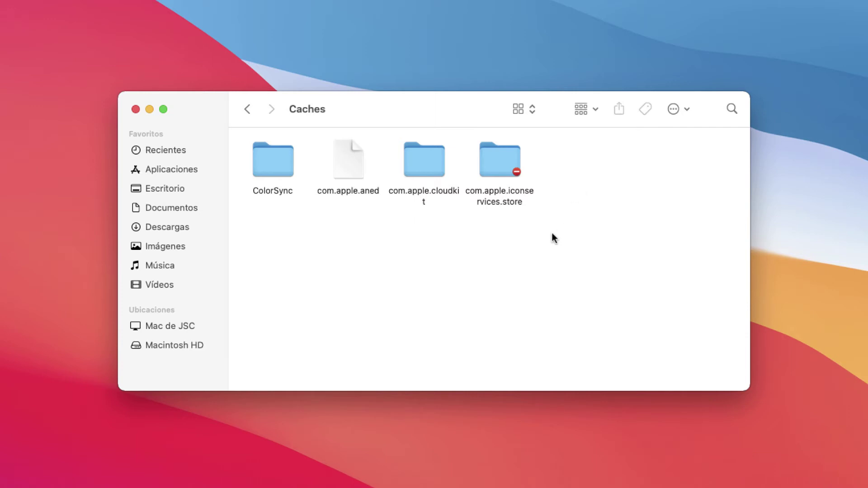
{"action": "right_click", "coordinate": [550, 219]}
{"action": "left_click", "coordinate": [597, 226]}
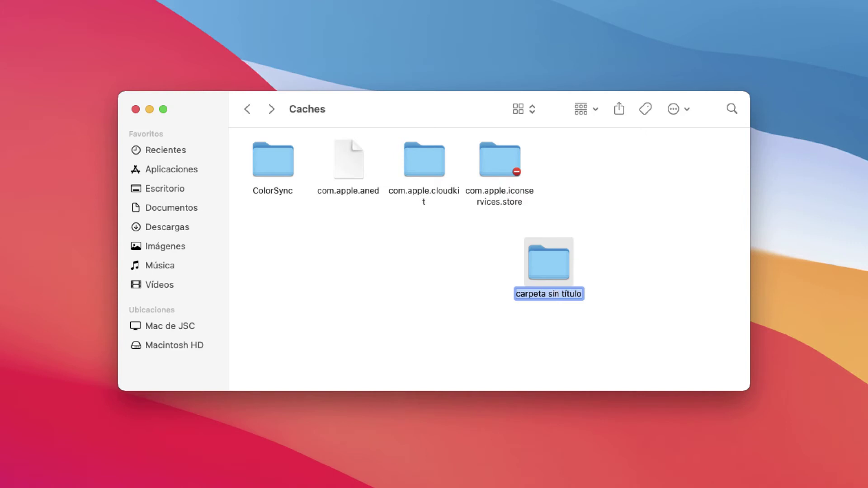
{"action": "type", "text": "Deskt"}
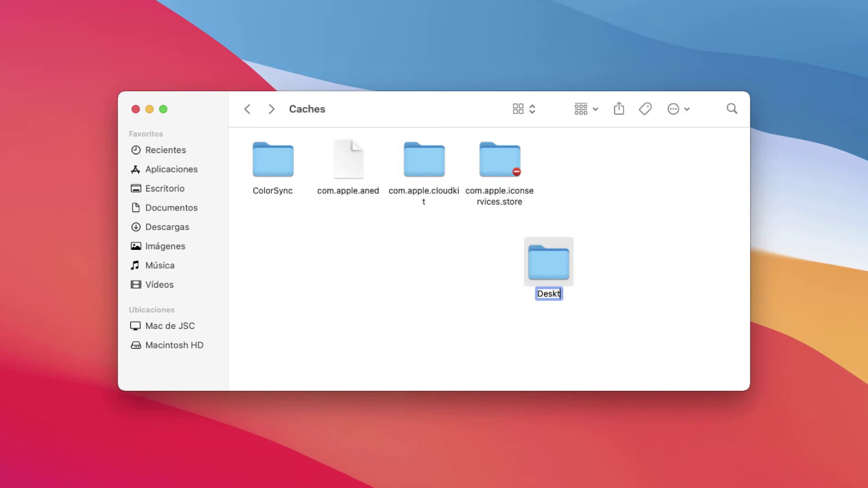
{"action": "type", "text": "op Pictures"}
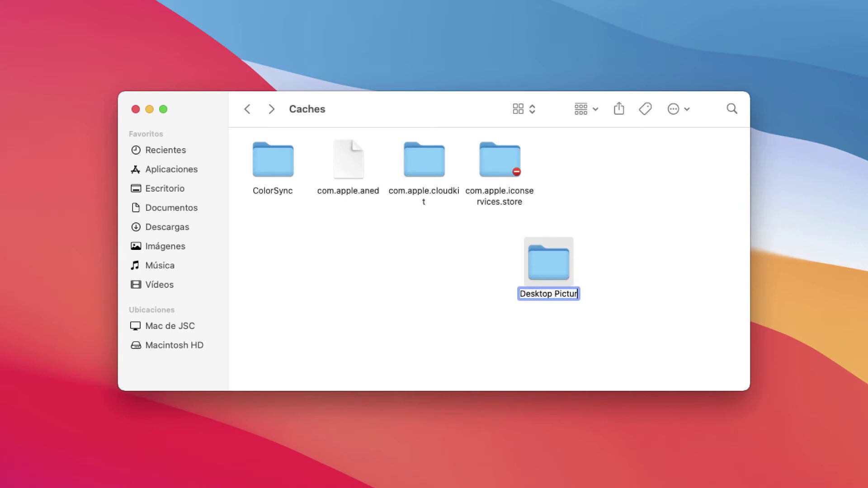
{"action": "left_click", "coordinate": [607, 256]}
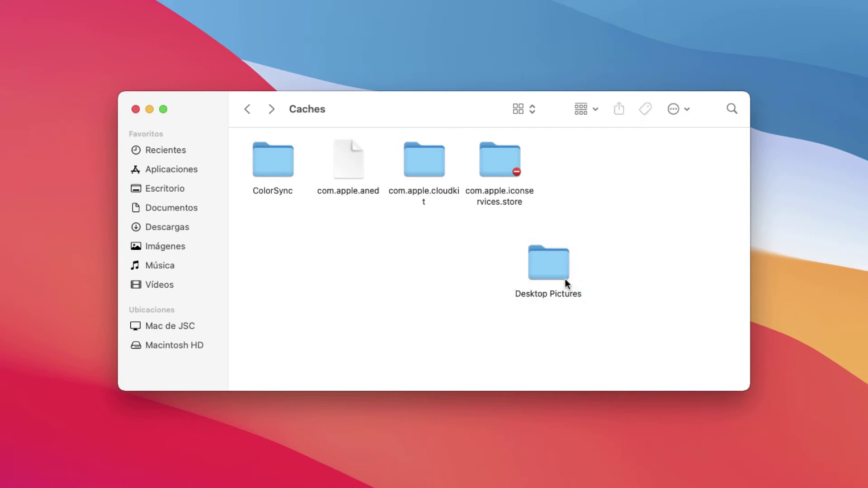
- Create a subfolder inside Desktop Pictures and name it with the copied account UUID
{"action": "double_click", "coordinate": [545, 264]}
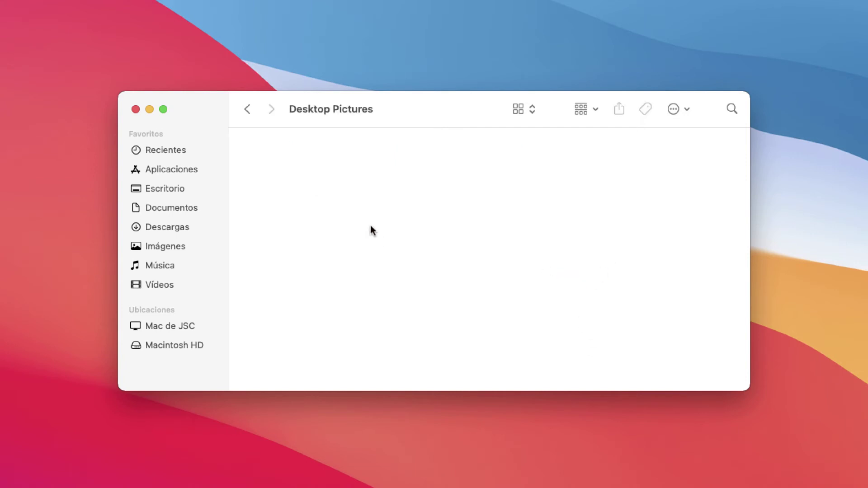
{"action": "right_click", "coordinate": [376, 201]}
{"action": "left_click", "coordinate": [405, 211]}
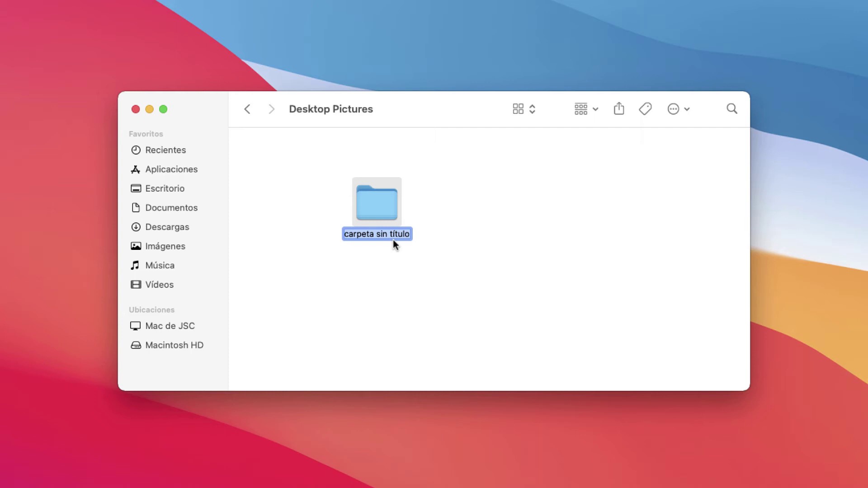
{"action": "right_click", "coordinate": [396, 229]}
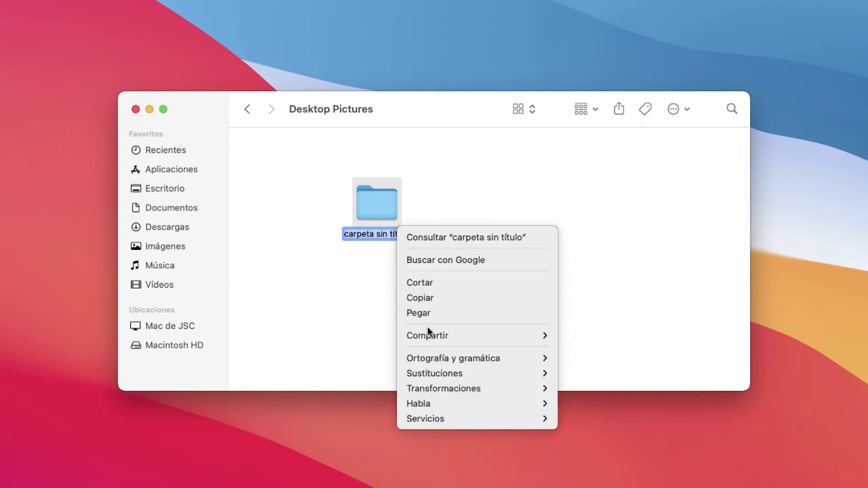
{"action": "left_click", "coordinate": [428, 314]}
{"action": "left_click", "coordinate": [454, 293]}
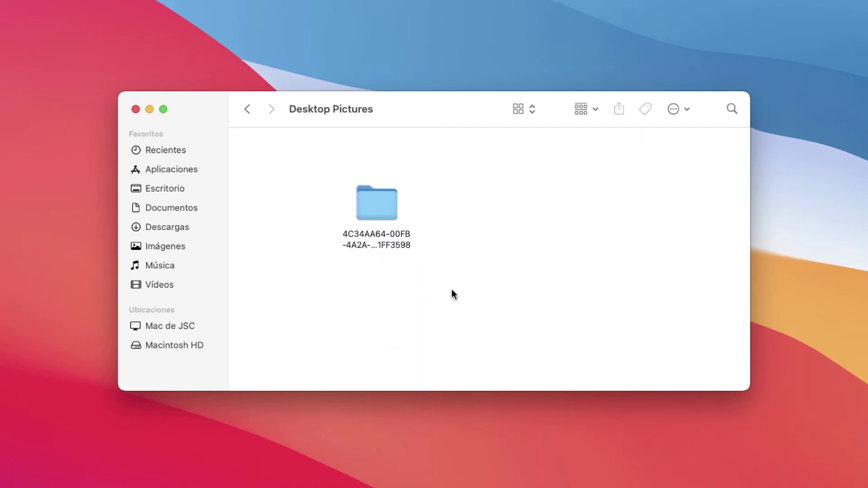
- In the UUID-named folder's information, unlock the permissions with the account password and set the everyone privilege to Lectura y escritura
{"action": "left_click", "coordinate": [385, 207]}
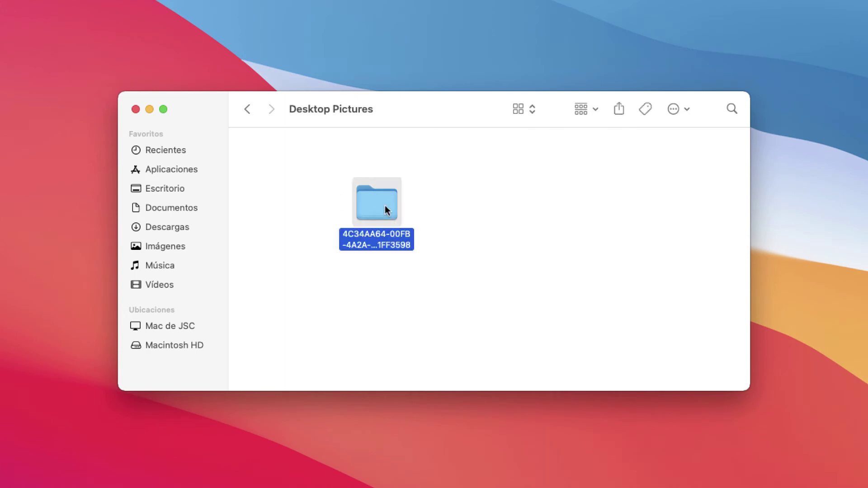
{"action": "right_click", "coordinate": [387, 209]}
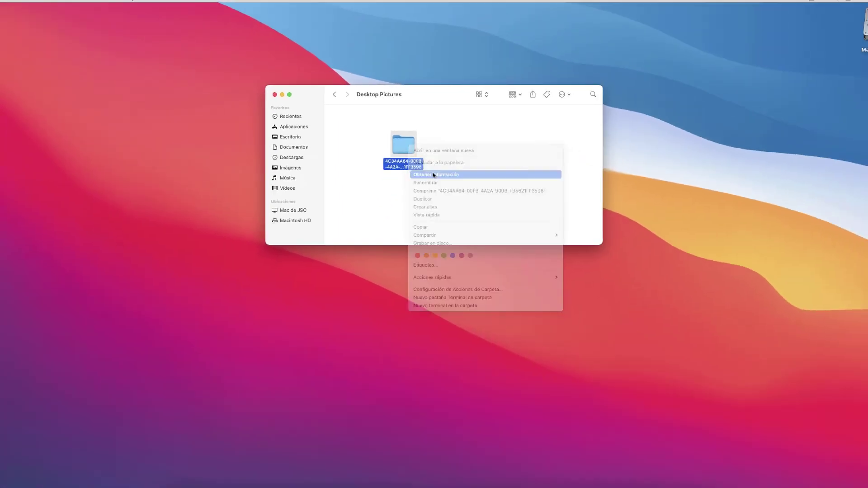
{"action": "left_click", "coordinate": [434, 175]}
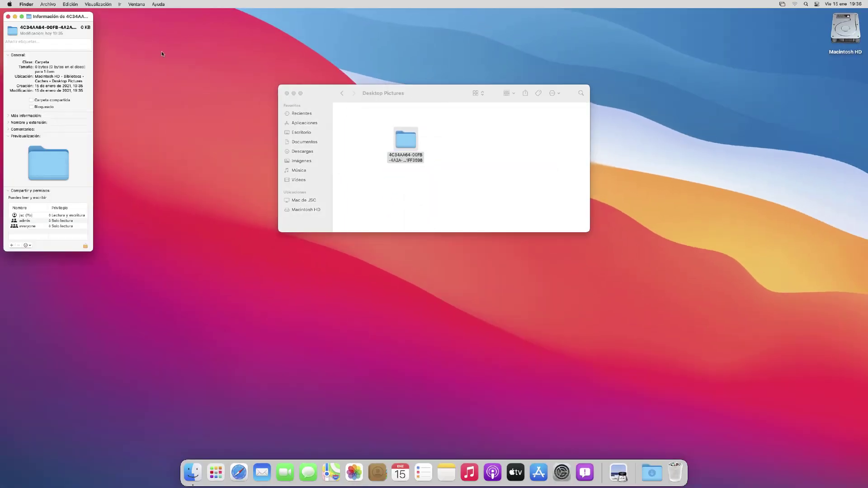
{"action": "left_click_drag", "start_coordinate": [83, 18], "coordinate": [342, 53]}
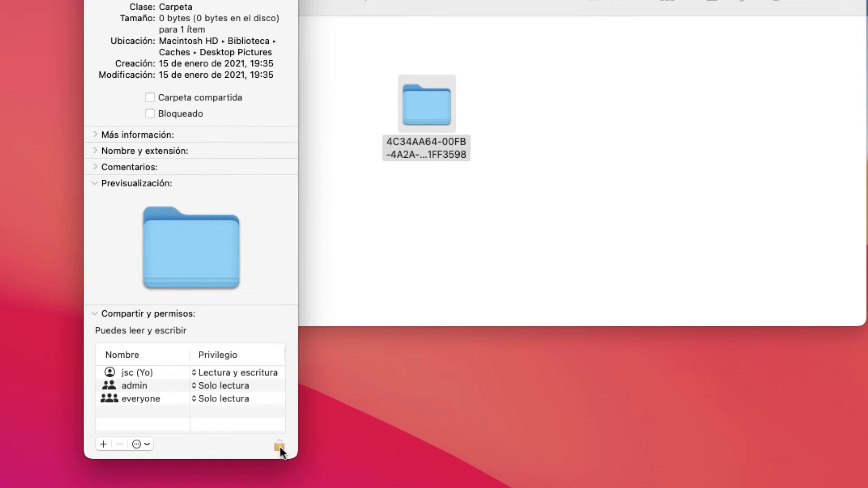
{"action": "left_click", "coordinate": [344, 282]}
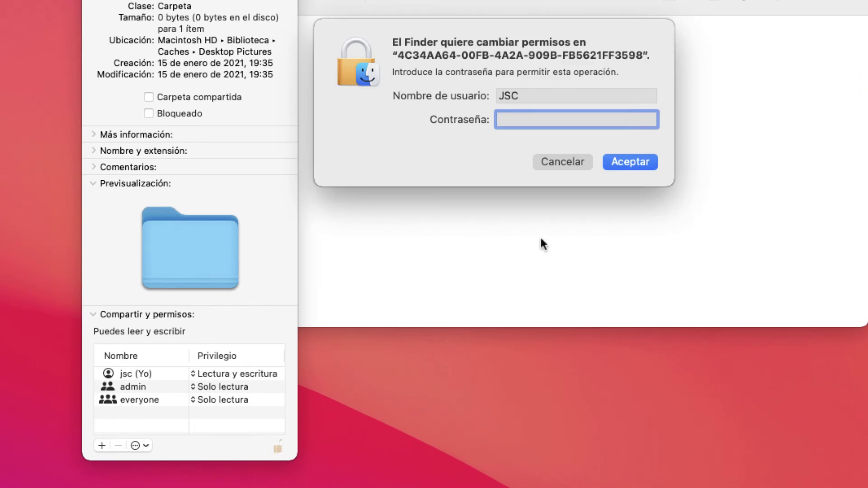
{"action": "type", "text": "•••••••••••••••••"}
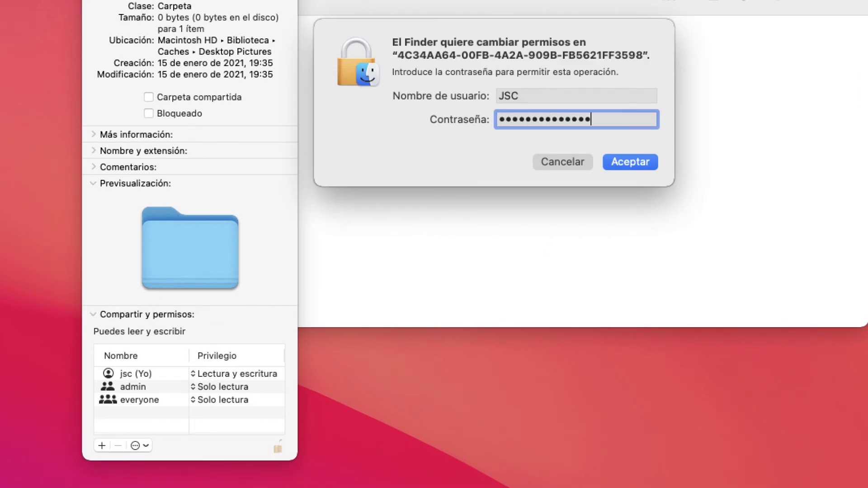
{"action": "key", "text": "Return"}
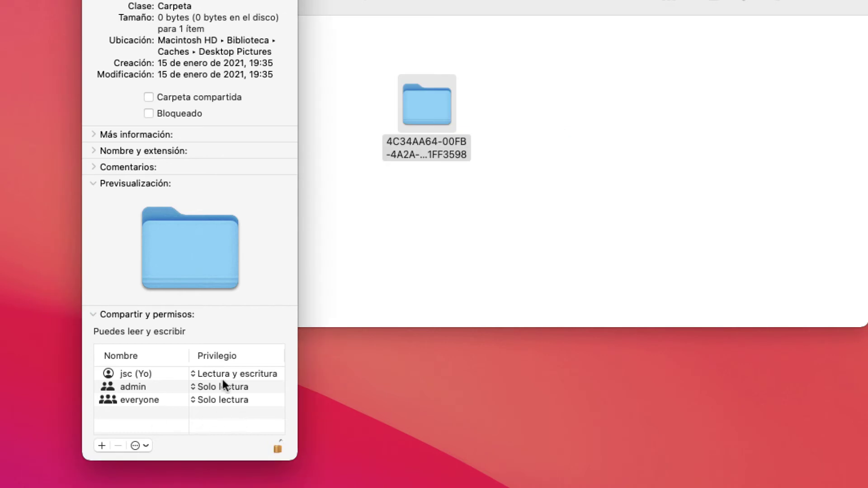
{"action": "left_click", "coordinate": [211, 400]}
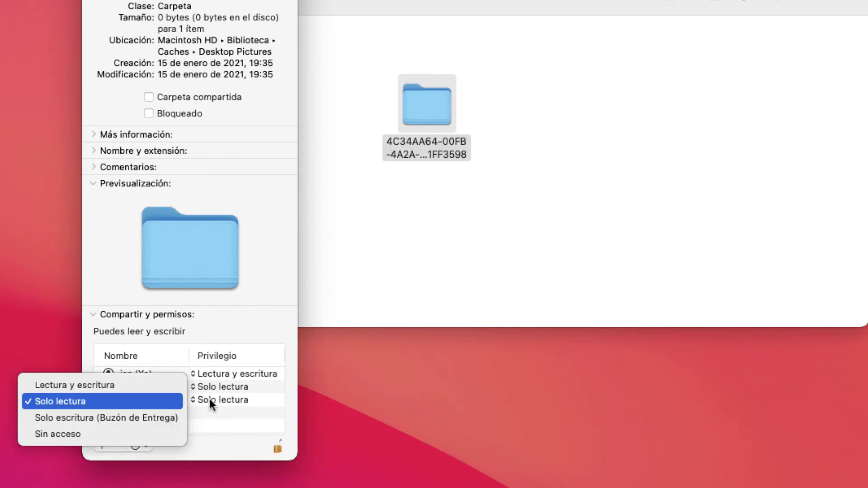
{"action": "left_click", "coordinate": [106, 385]}
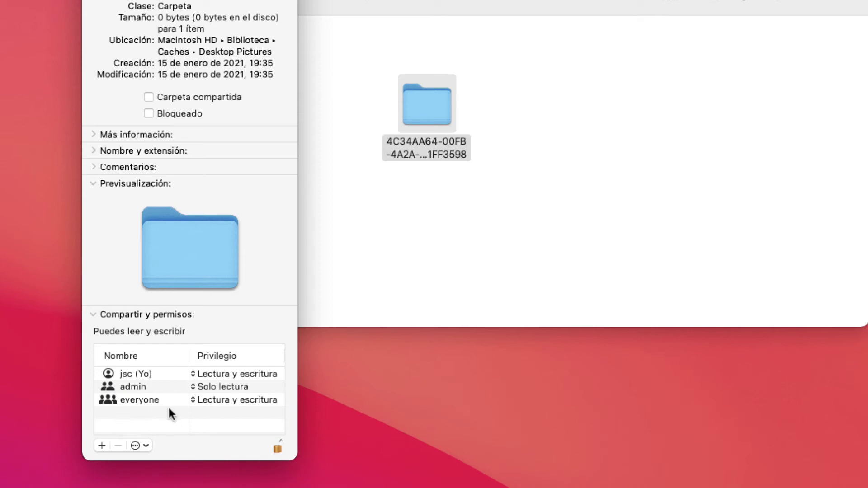
- Lock the folder's permissions again, close its information, then open the UUID-named folder and move its window clear of the desktop's centre
{"action": "left_click", "coordinate": [278, 449]}
{"action": "key", "text": "super+w"}
{"action": "left_click", "coordinate": [601, 228]}
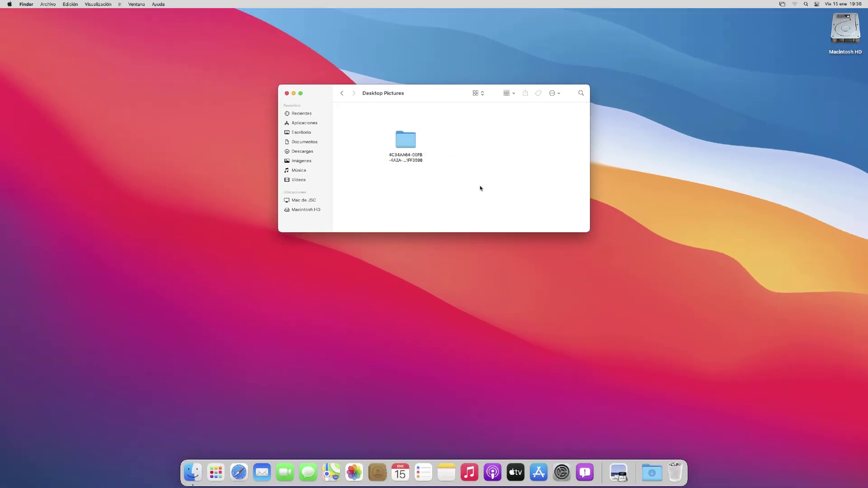
{"action": "double_click", "coordinate": [431, 124]}
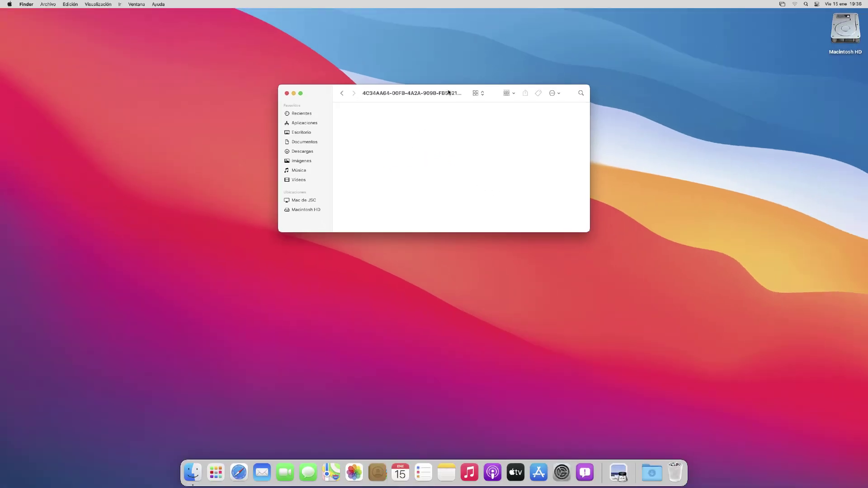
{"action": "left_click_drag", "start_coordinate": [460, 92], "coordinate": [272, 78]}
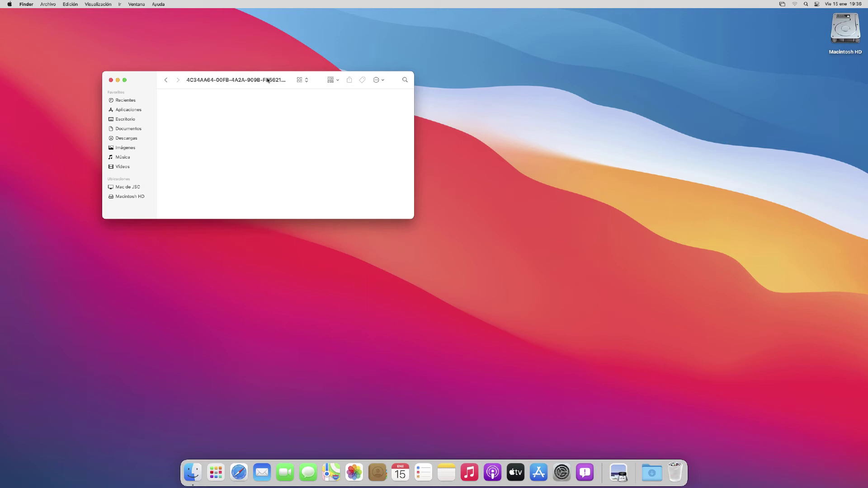
- Open the desktop background preferences and set the samurai-JSC picture from the Imágenes folder as wallpaper
{"action": "right_click", "coordinate": [484, 199]}
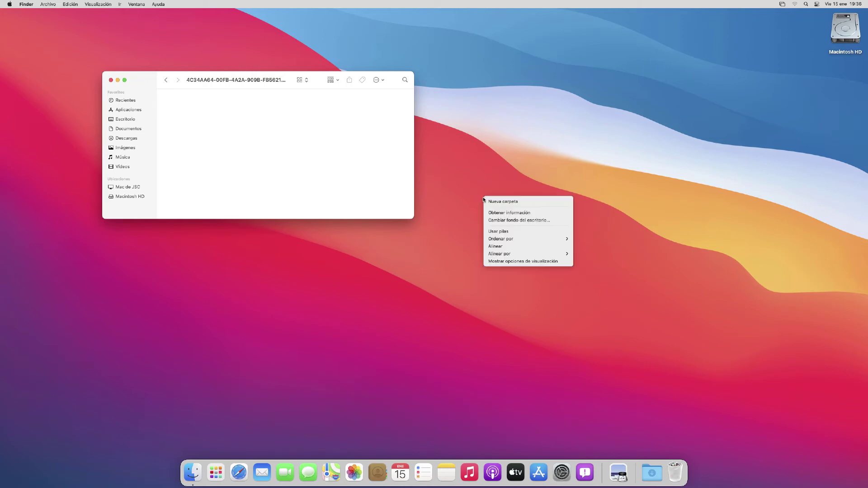
{"action": "left_click", "coordinate": [499, 221]}
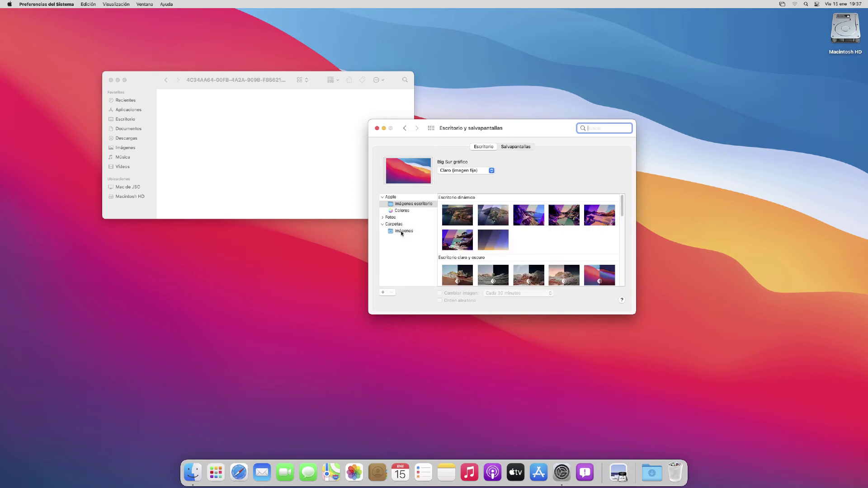
{"action": "left_click", "coordinate": [403, 233]}
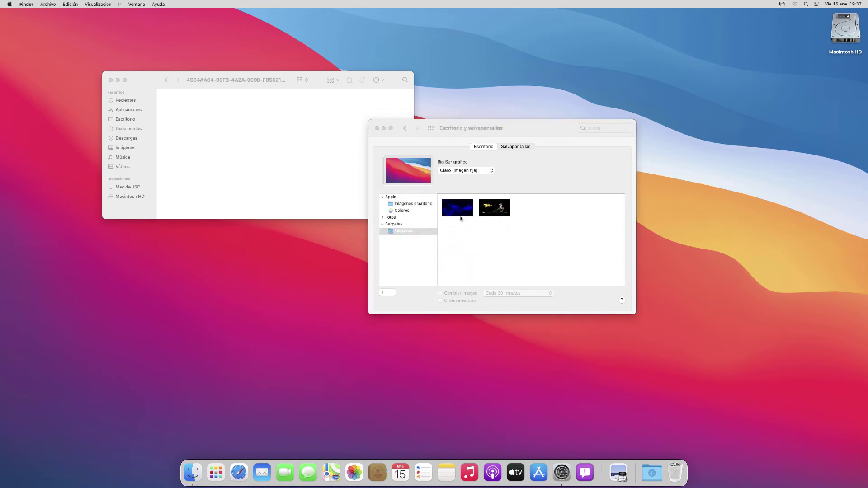
{"action": "left_click", "coordinate": [495, 209]}
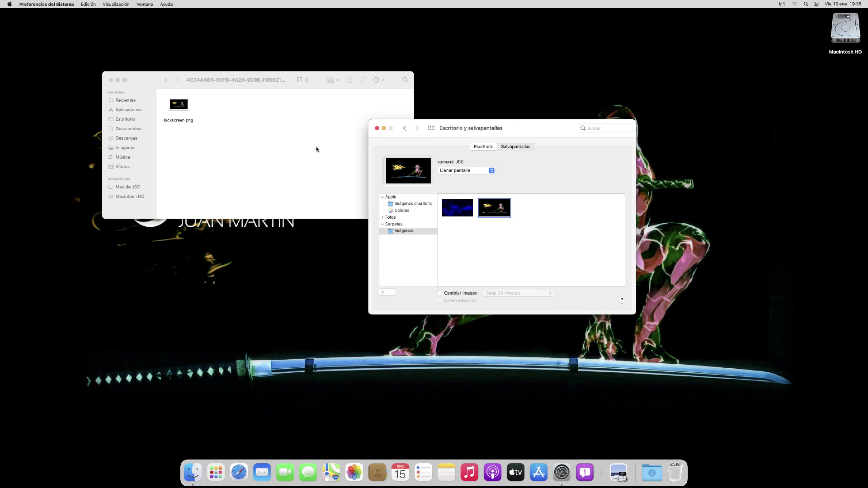
- Move lockscreen.png out of the UUID-named folder onto the desktop and set the wallpaper to the fondo-iMac picture
{"action": "left_click", "coordinate": [181, 106]}
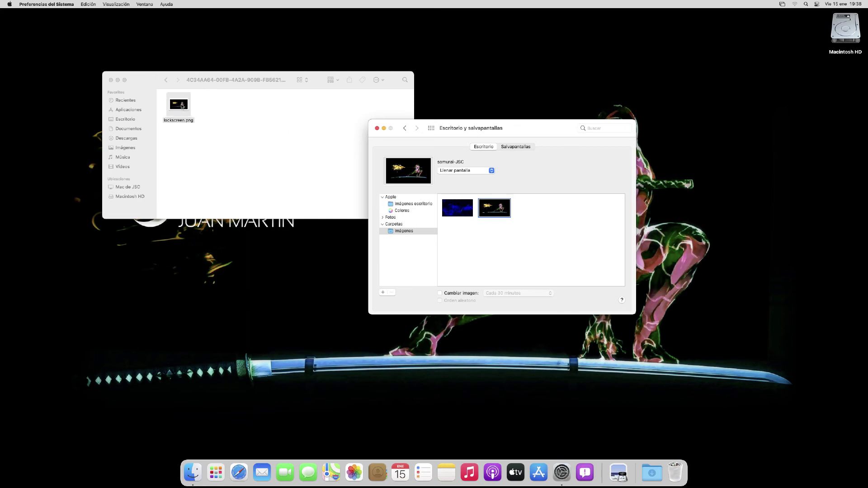
{"action": "left_click_drag", "start_coordinate": [182, 106], "coordinate": [216, 274]}
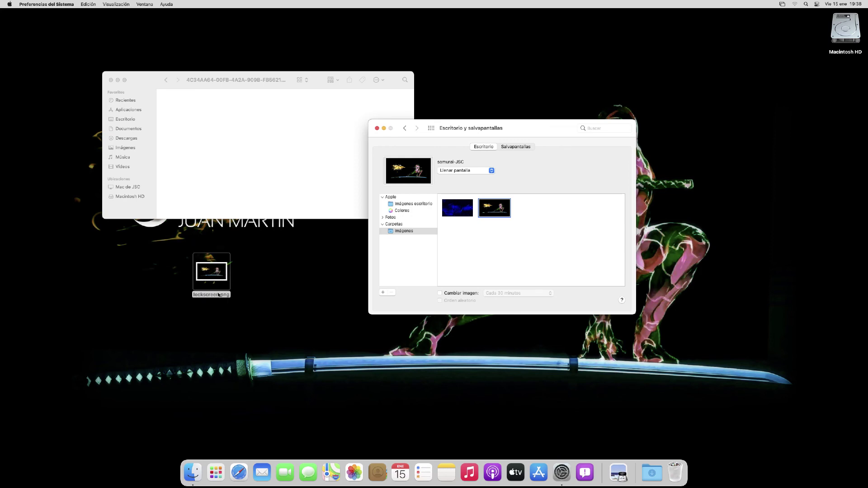
{"action": "left_click", "coordinate": [458, 210]}
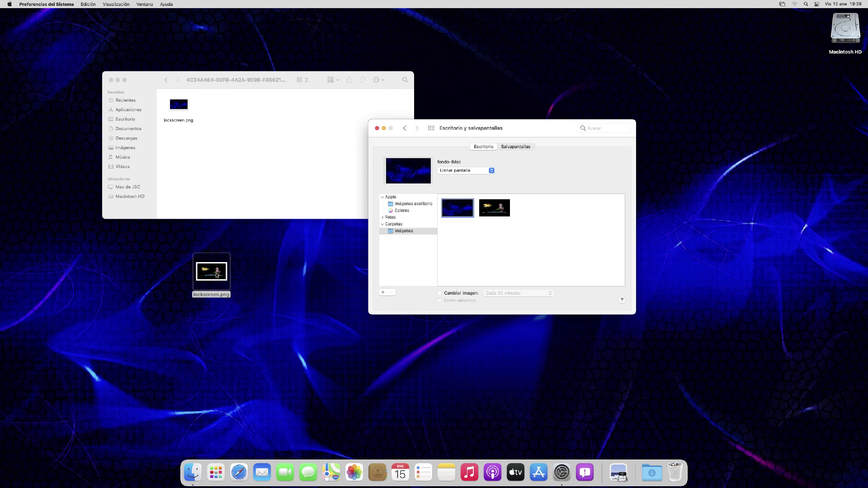
- Move the samurai lockscreen.png from the desktop back into the UUID-named folder, replacing the existing file, and close both windows
{"action": "left_click_drag", "start_coordinate": [217, 274], "coordinate": [219, 146]}
{"action": "left_click", "coordinate": [484, 147]}
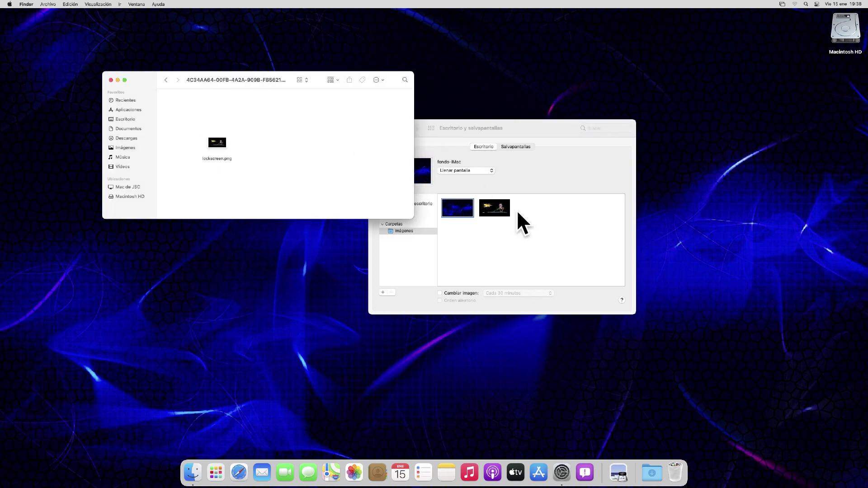
{"action": "left_click", "coordinate": [111, 80]}
{"action": "left_click", "coordinate": [377, 129]}
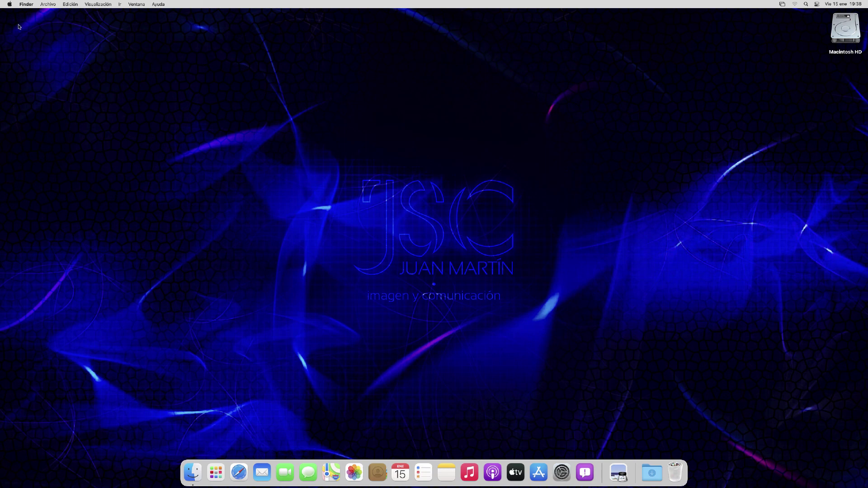
- Log out of the current account and confirm closing the session
{"action": "left_click", "coordinate": [9, 4]}
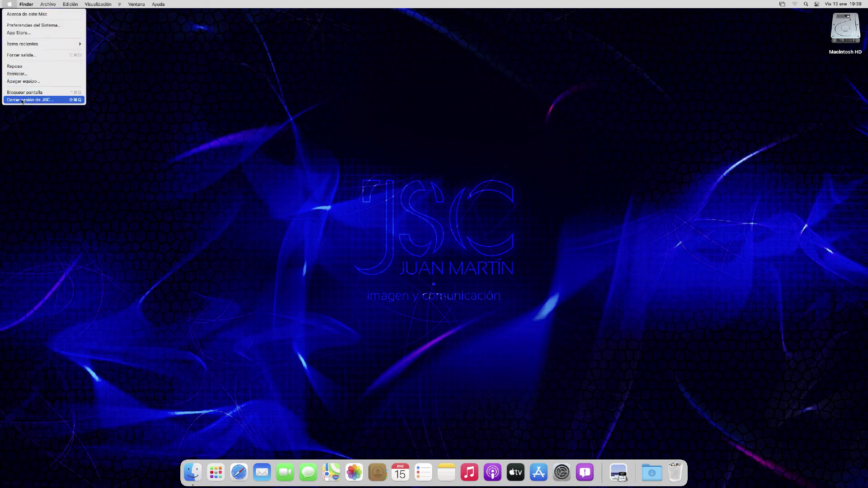
{"action": "left_click", "coordinate": [45, 100]}
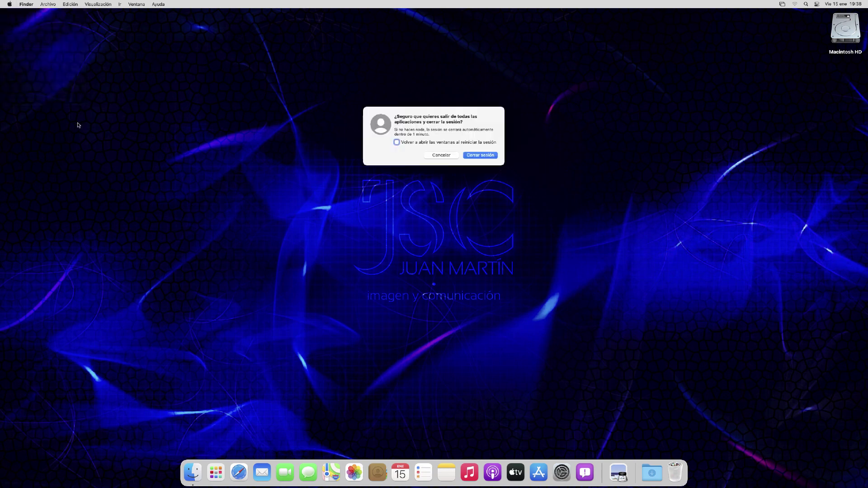
{"action": "left_click", "coordinate": [480, 155]}
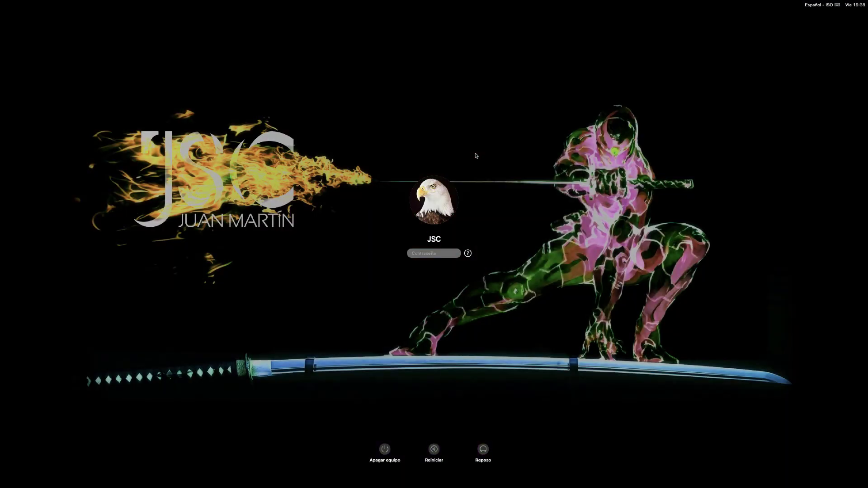